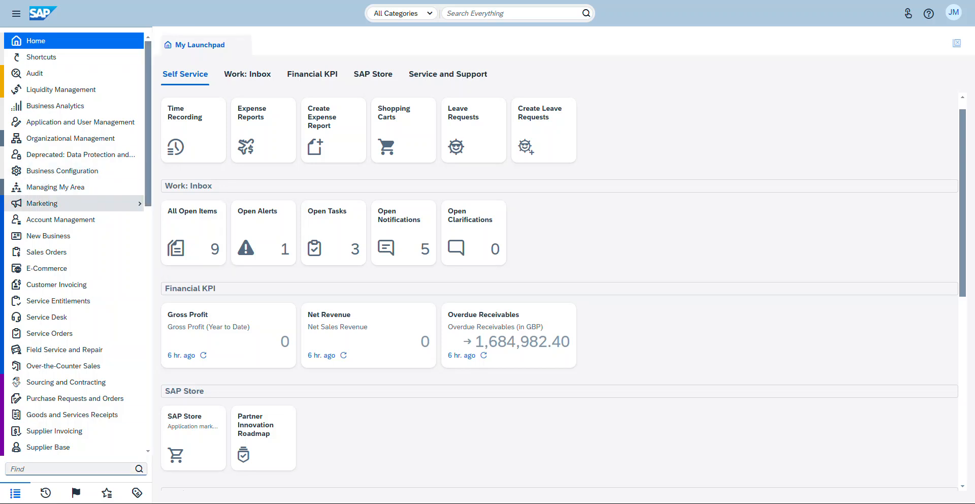
Step: Open the list of purchase orders to be delivered in the Goods and Services Receipts work center
scroll(76, 234, "down", 2)
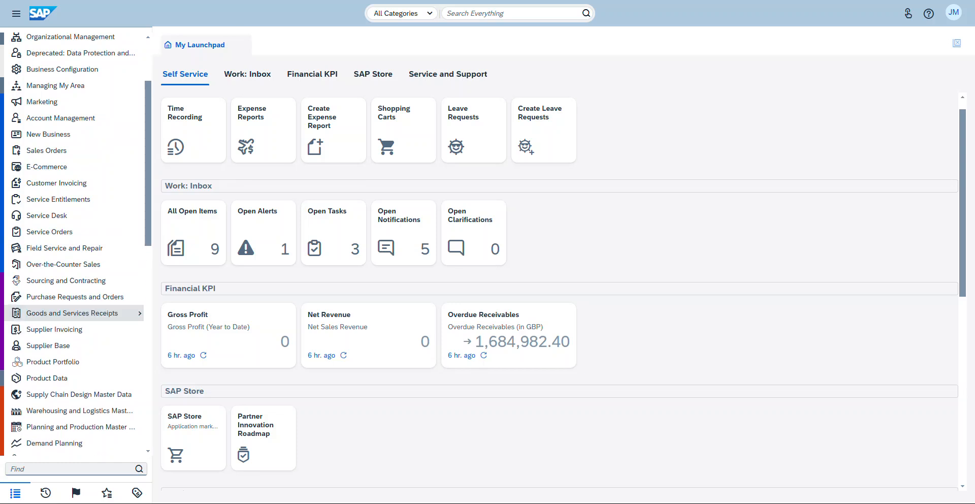
left_click(72, 312)
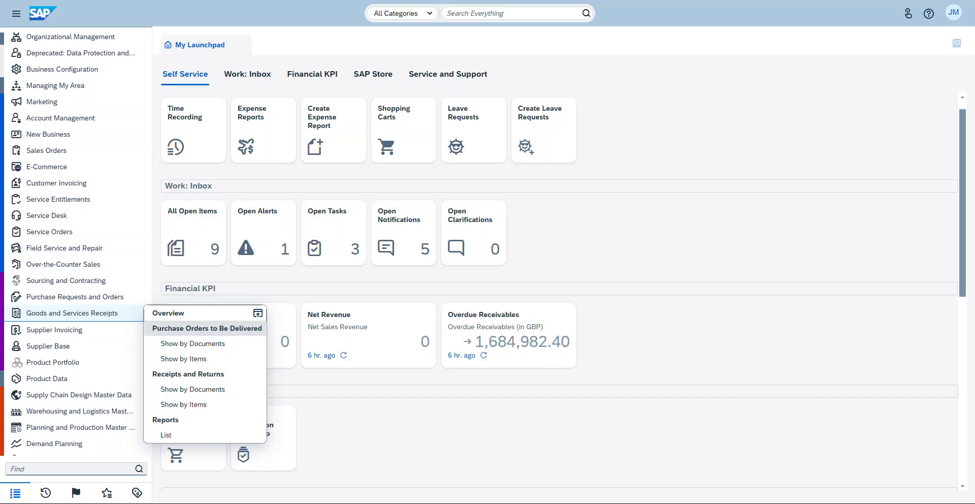
key("Down")
key("Down")
key("Down")
left_click(207, 328)
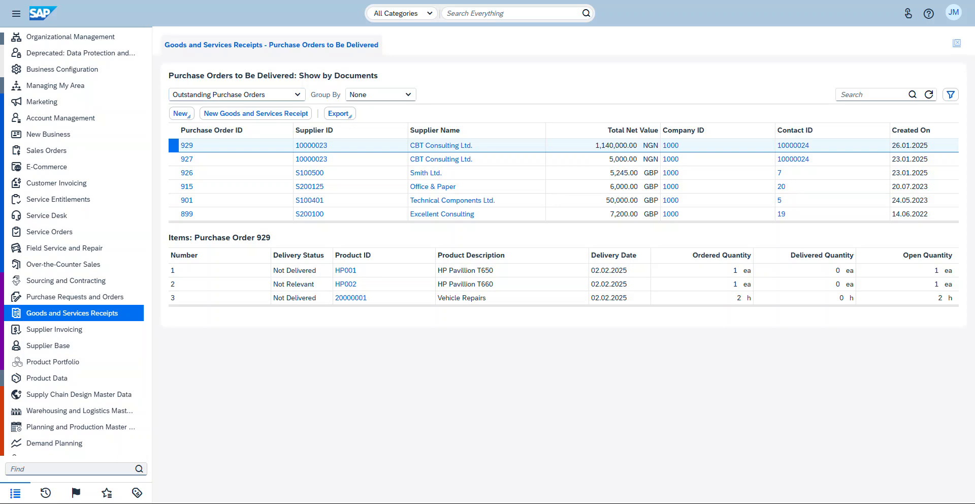
Step: Filter the list of purchase orders to be delivered to Overdue Purchase Orders
left_click(297, 94)
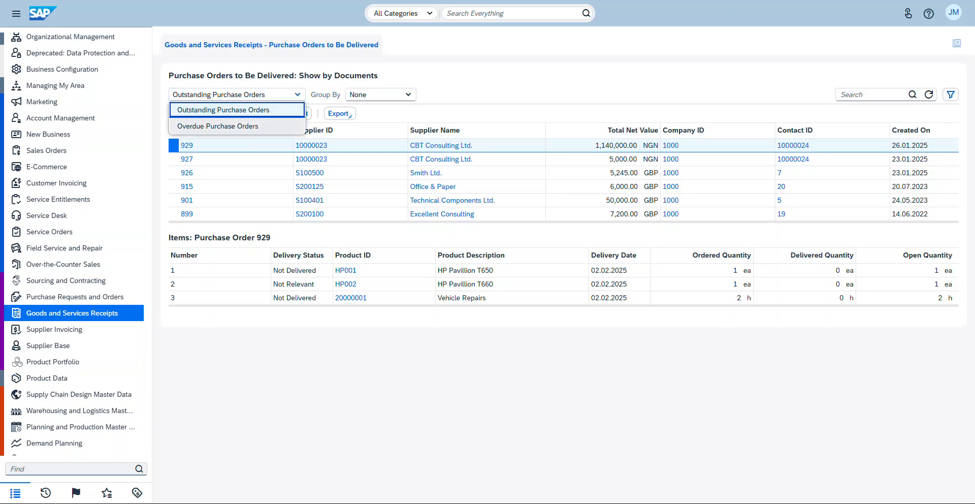
left_click(218, 126)
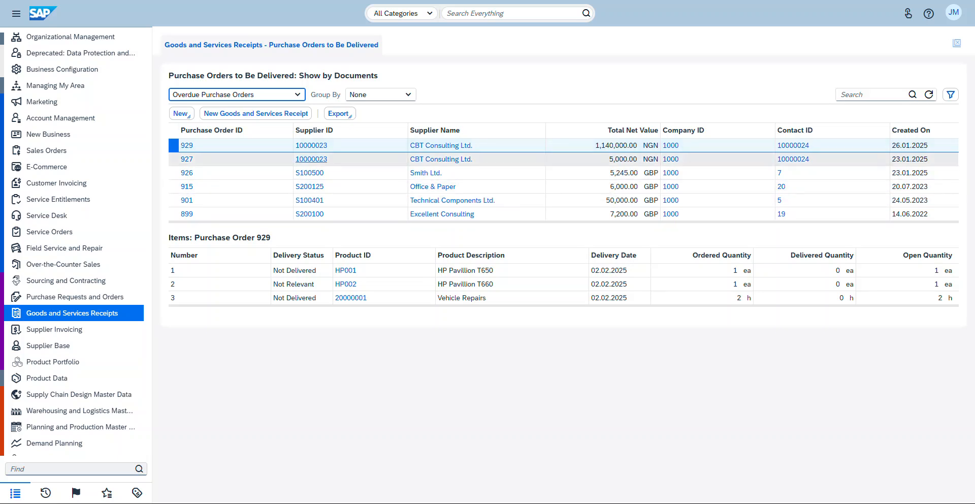
left_click(298, 95)
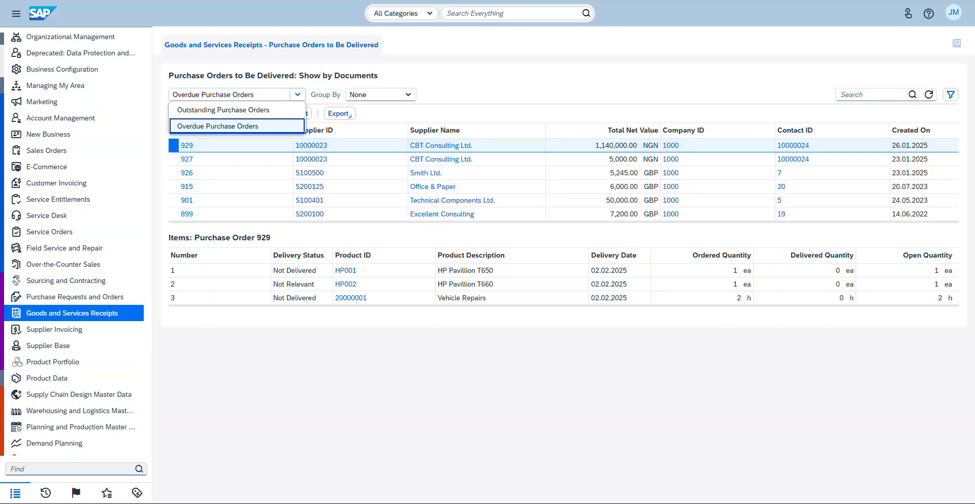
left_click(298, 127)
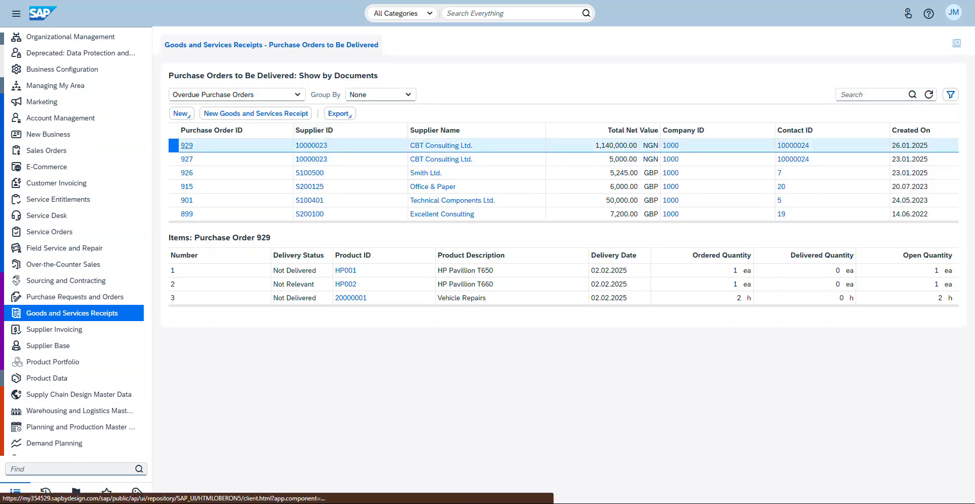
Step: Open the CBT Consulting Ltd. purchase order created on 26.01.2025 with its full details and display its items
left_click(187, 145)
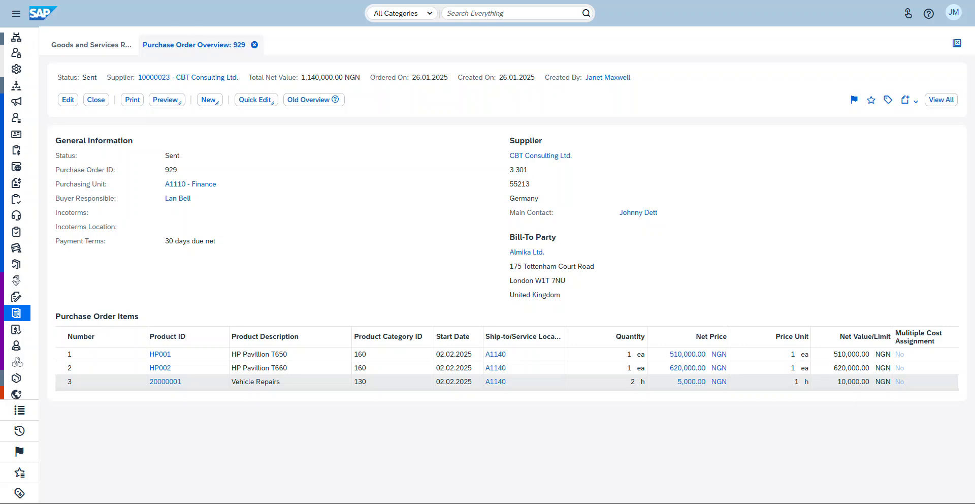
left_click(940, 100)
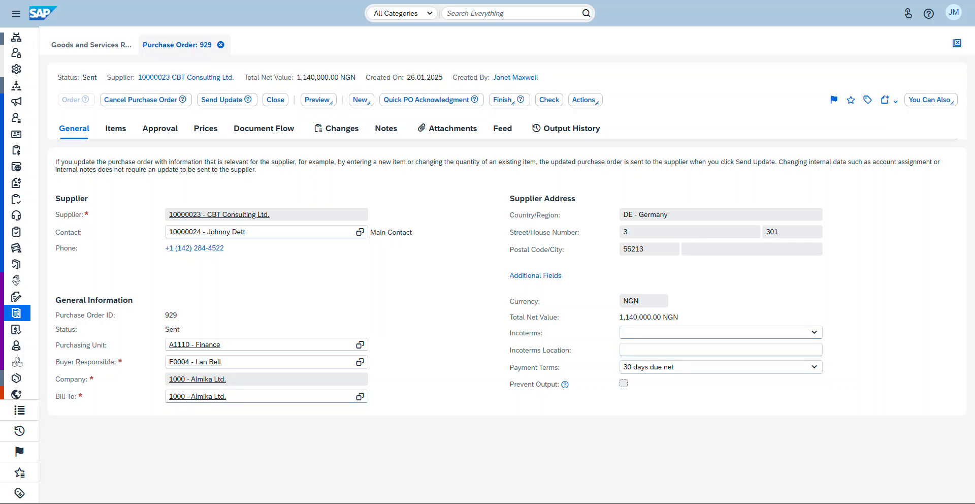
left_click(116, 129)
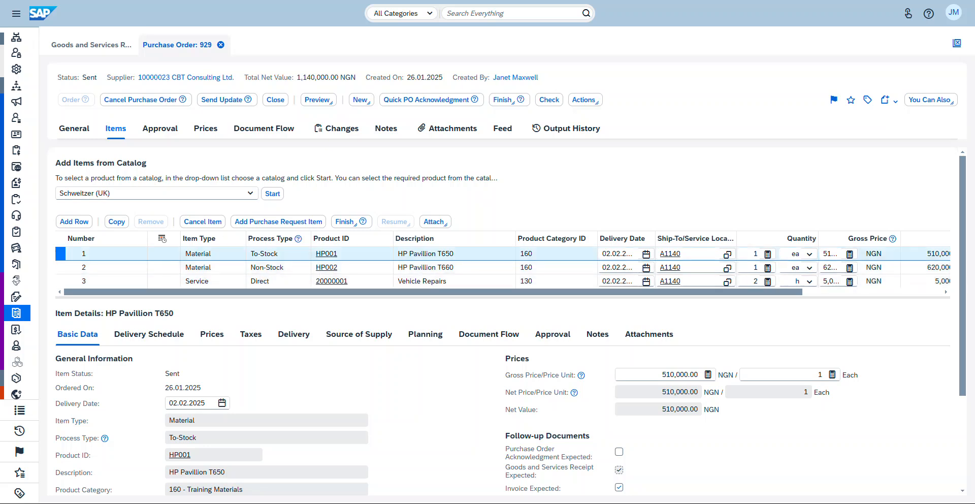
Step: Examine the basic data and follow-up document settings of the HP Pavillion T650, HP Pavillion T660 and Vehicle Repairs items
scroll(285, 274, "down", 2)
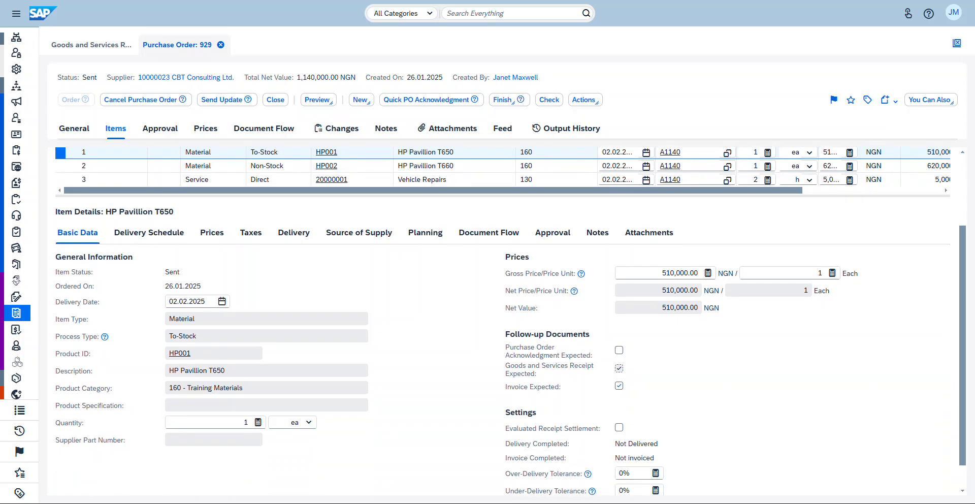
mouse_move(581, 274)
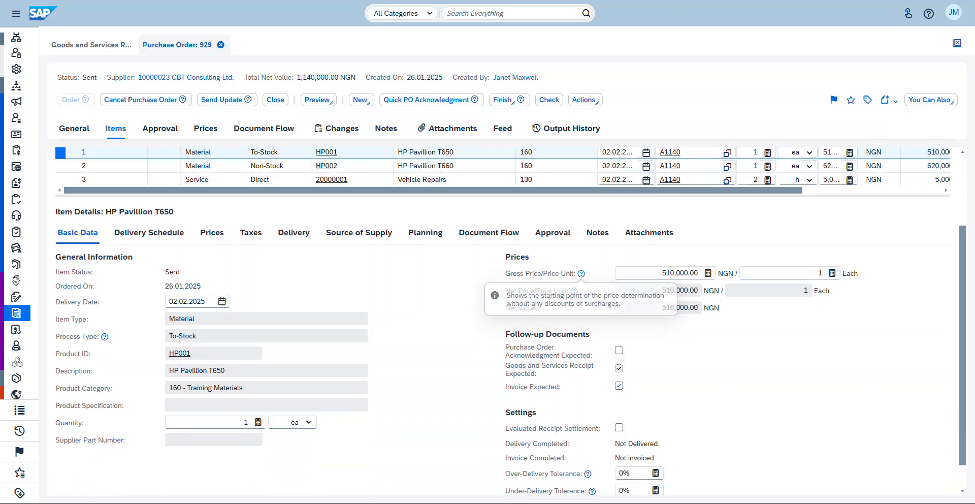
scroll(503, 254, "down", 1)
scroll(502, 233, "up", 2)
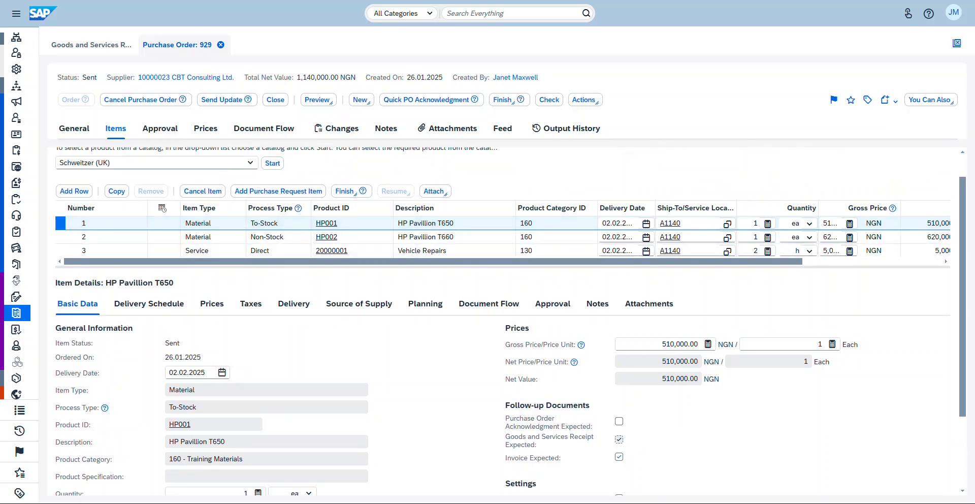
scroll(510, 322, "down", 2)
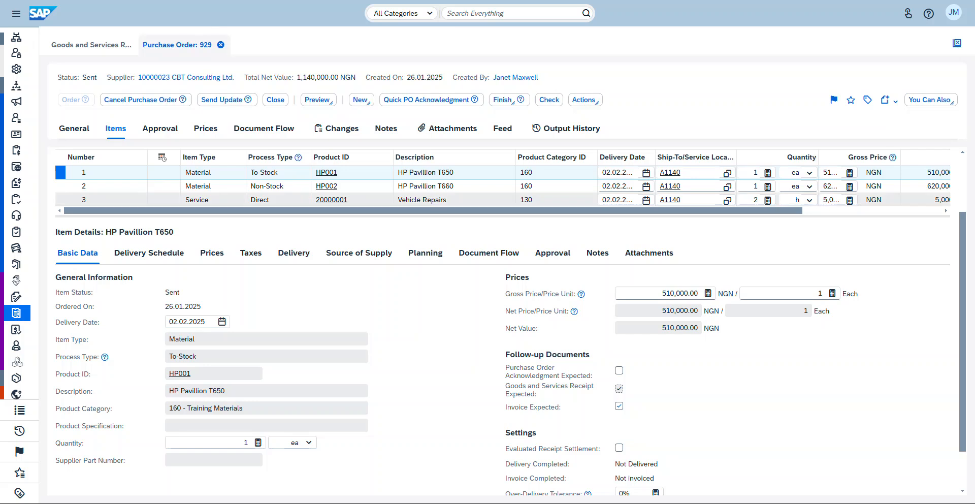
left_click(112, 186)
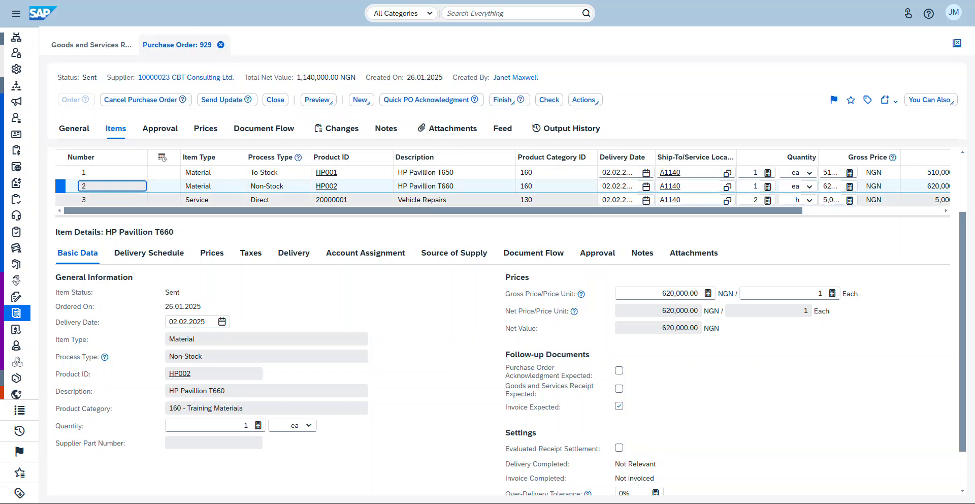
left_click(102, 200)
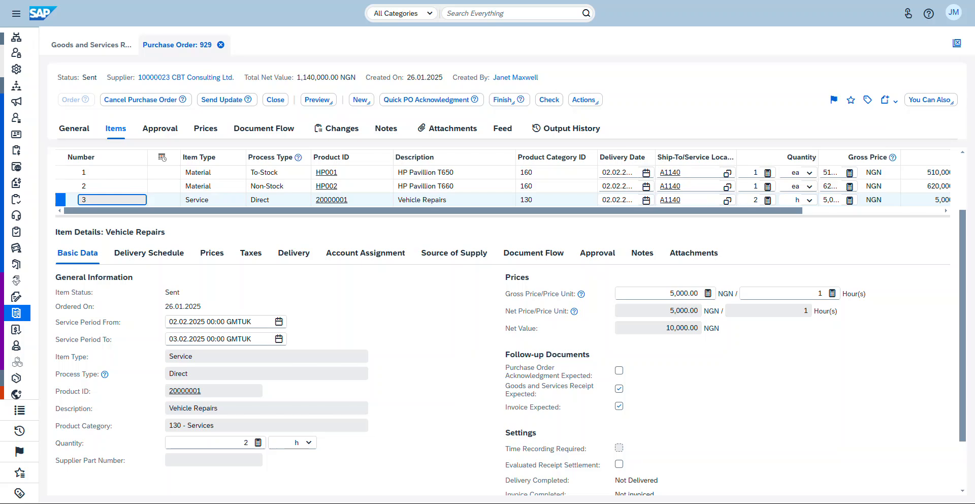
left_click(112, 186)
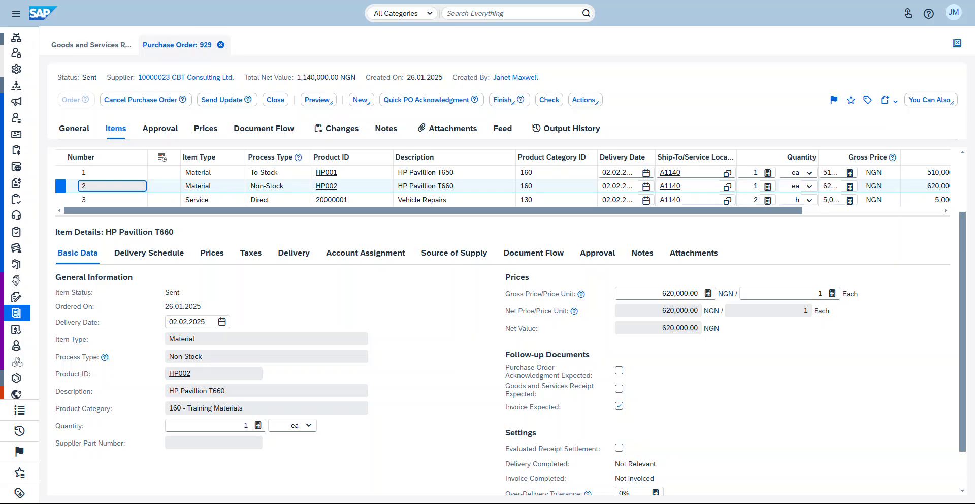
left_click_drag(505, 367, 591, 377)
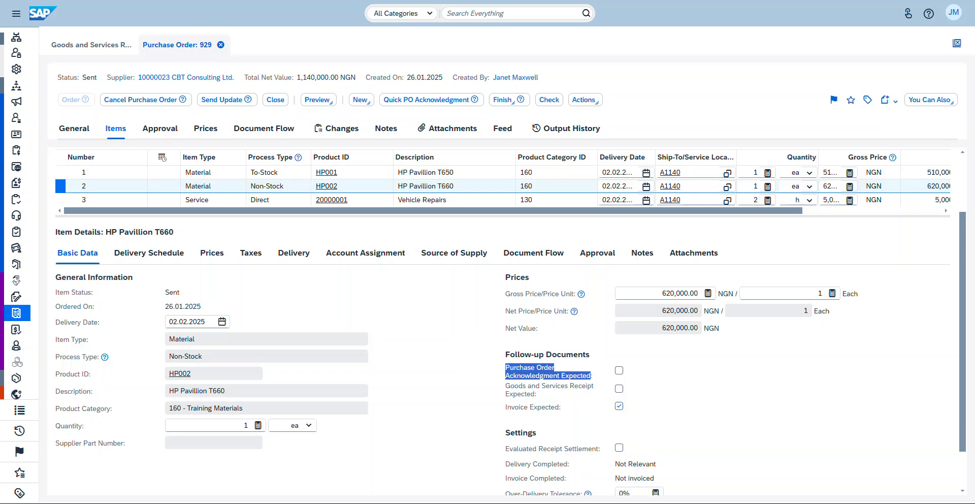
left_click(505, 386)
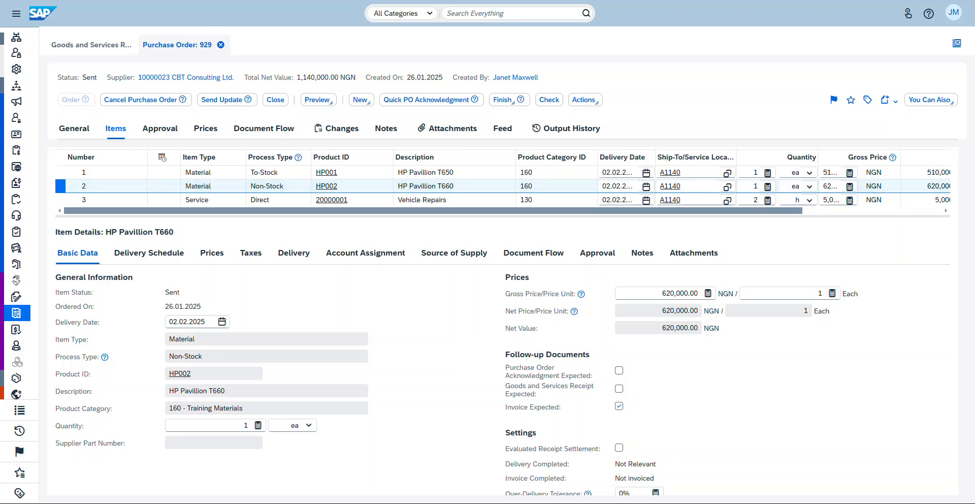
Step: Start a new goods and services receipt for the CBT Consulting Ltd. purchase order, and return to the order's items
left_click(91, 45)
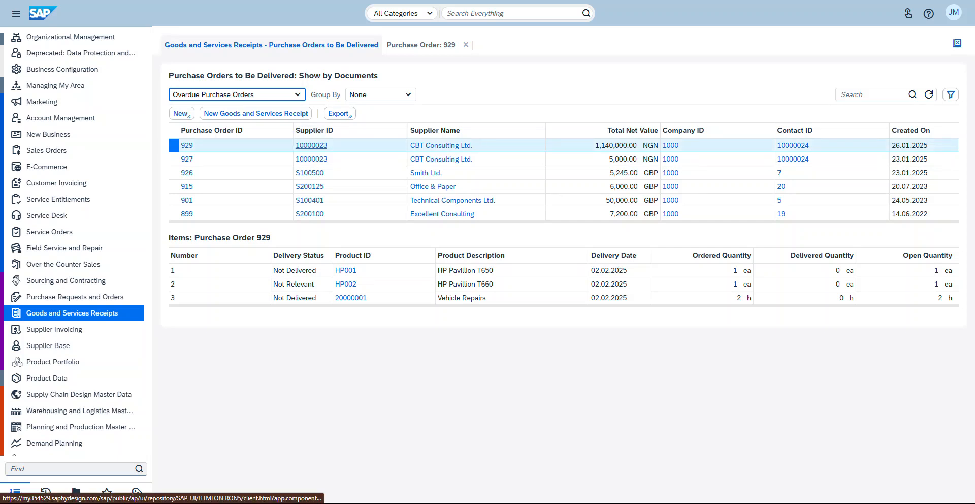
left_click(256, 113)
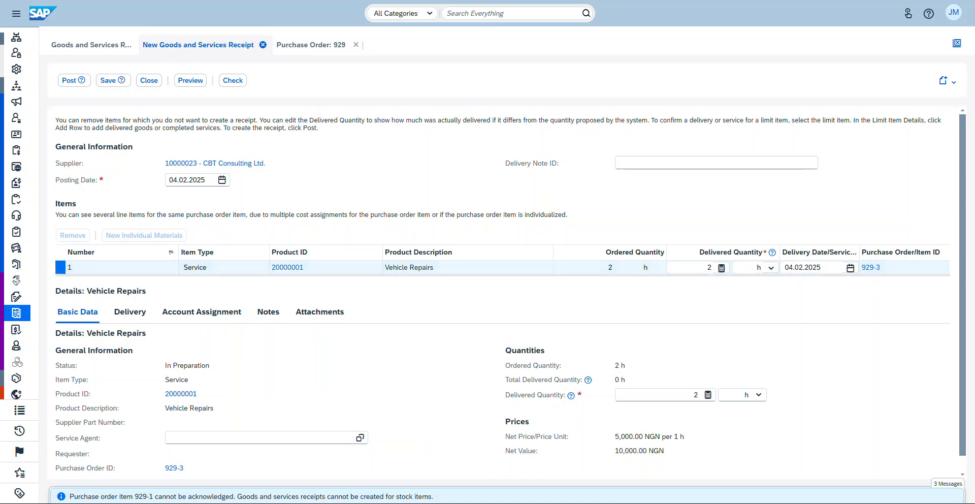
left_click(311, 44)
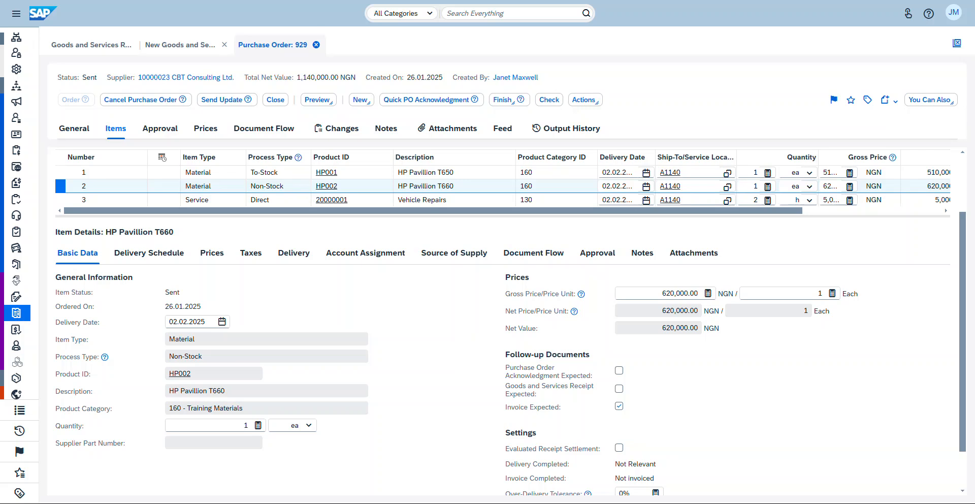
Step: Try to send an update with Goods and Services Receipt Expected enabled for HP Pavillion T660, and discard the unsaved receipt
left_click(106, 172)
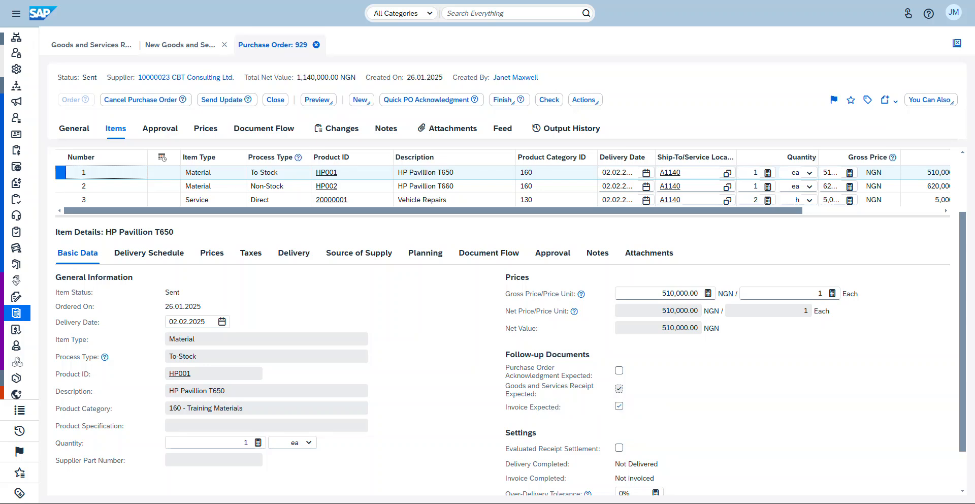
left_click(112, 185)
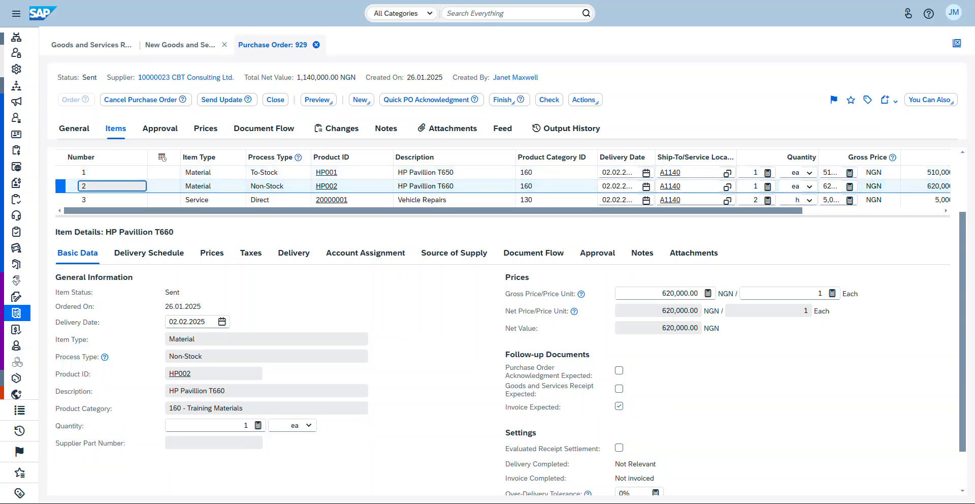
left_click(619, 389)
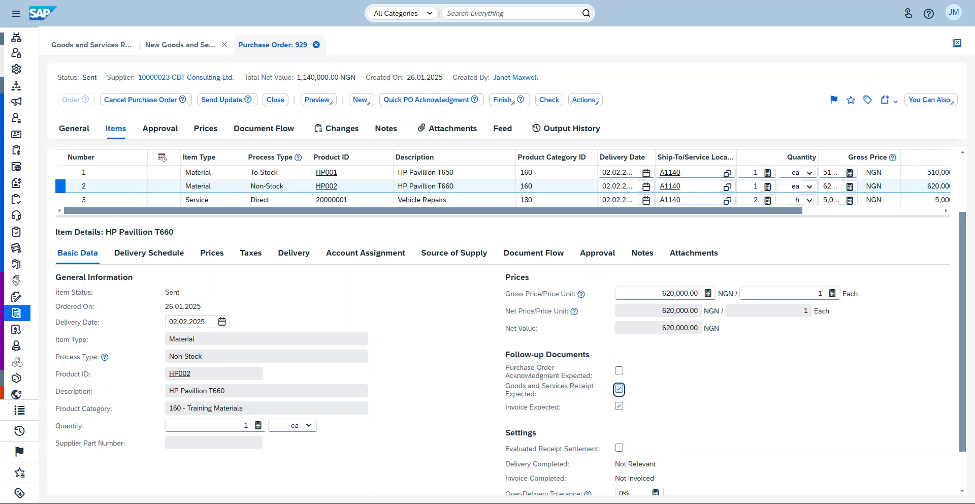
left_click(227, 99)
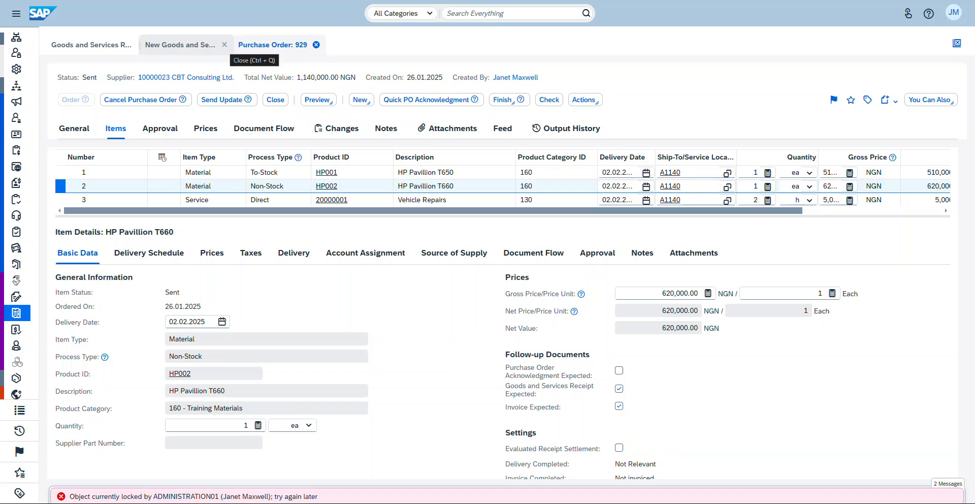
left_click(224, 45)
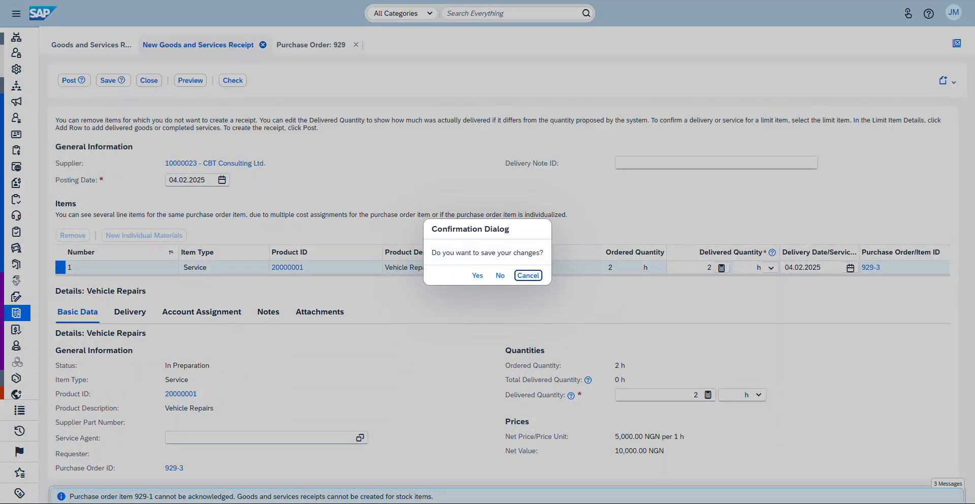
left_click(499, 275)
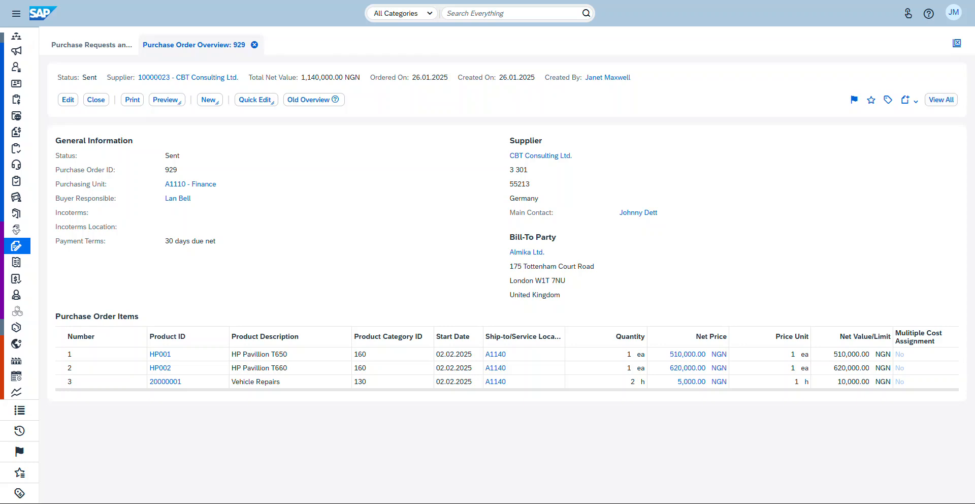
Step: Edit the purchase order to enable Goods and Services Receipt Expected for HP Pavillion T660, send the update and close it
left_click(68, 99)
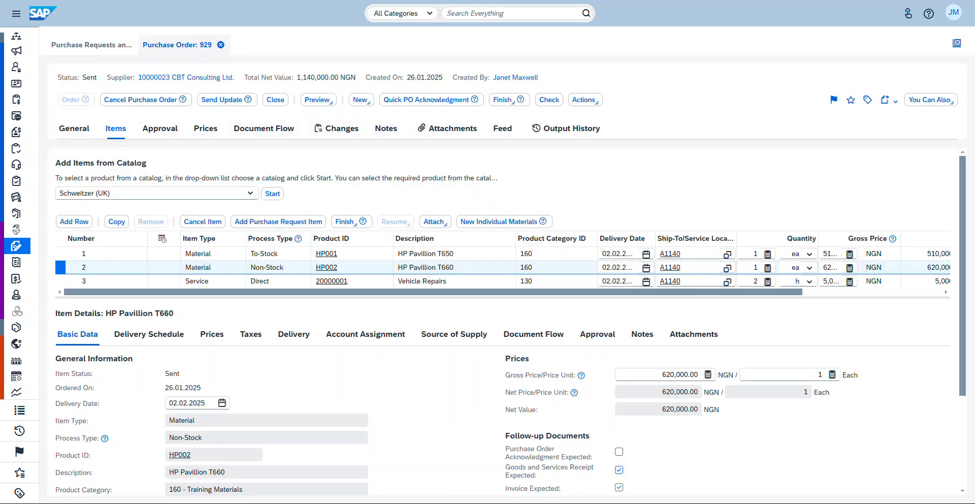
left_click(619, 469)
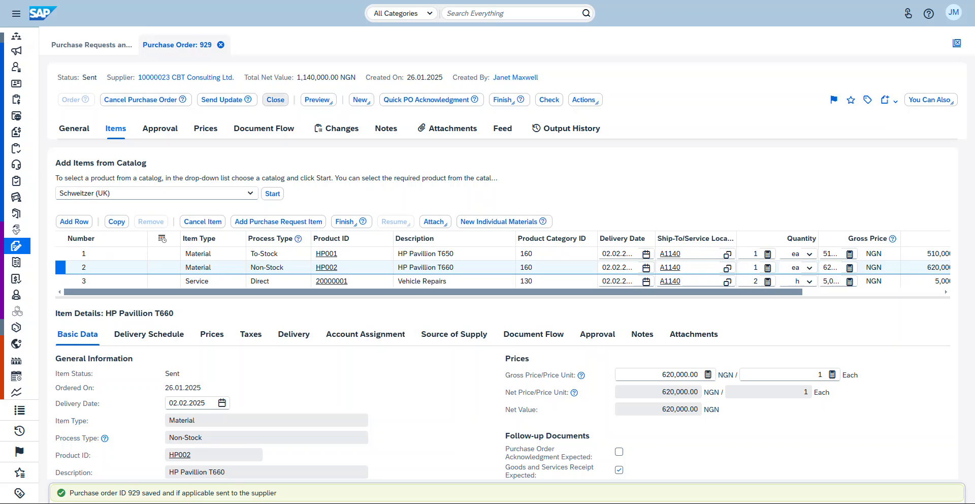
left_click(275, 100)
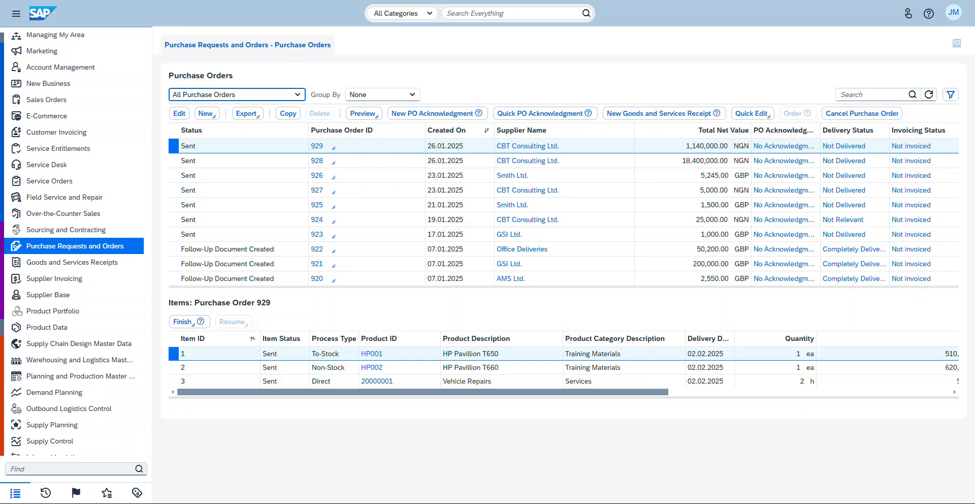
left_click(928, 94)
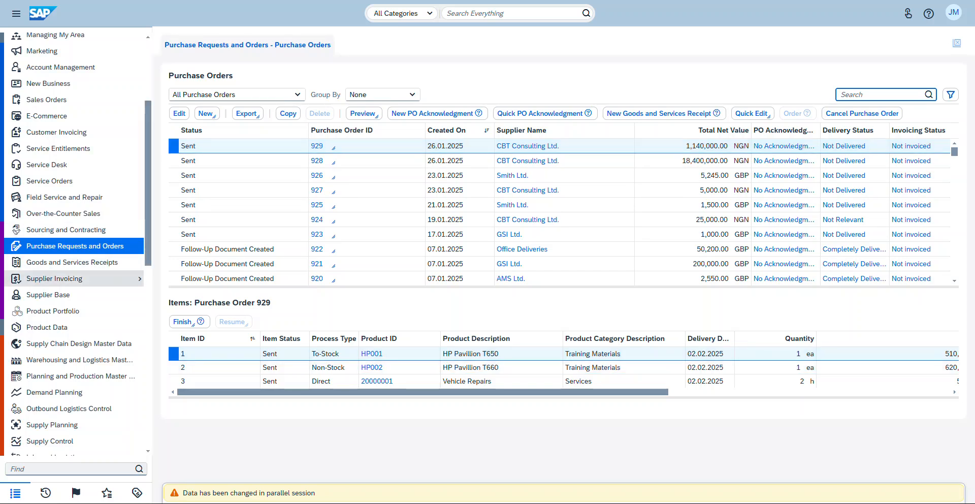
Step: Create a new goods and services receipt for the CBT Consulting Ltd. order of 26.01.2025 from the purchase orders to be delivered
mouse_move(71, 262)
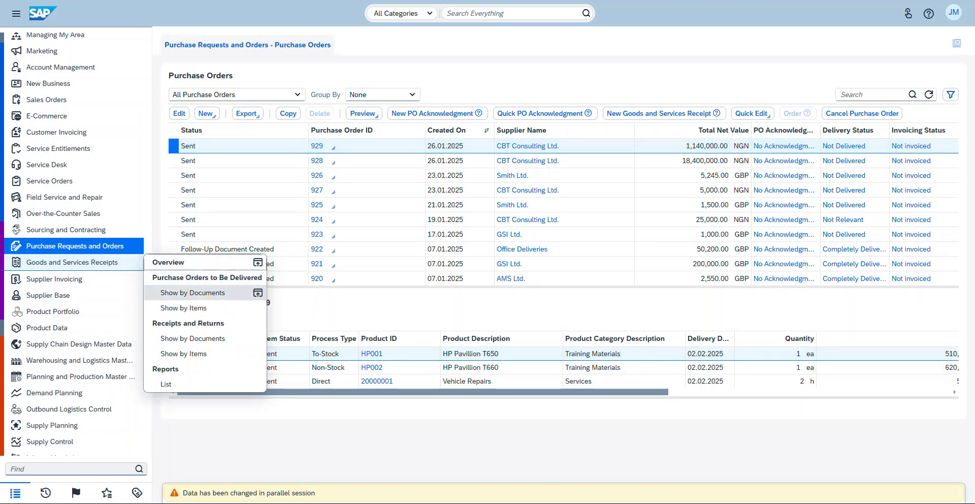
left_click(207, 277)
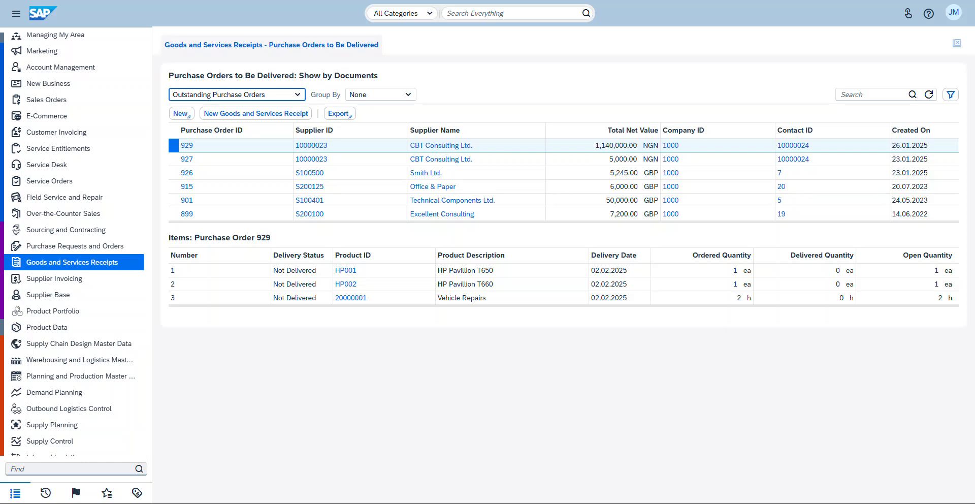
left_click(256, 113)
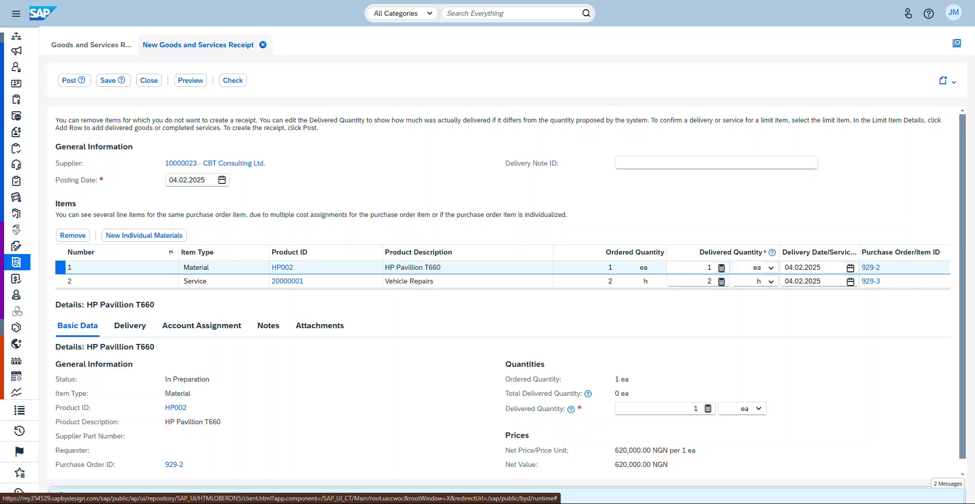
Step: Review the delivery details and account assignments of HP Pavillion T660 and Vehicle Repairs in the new receipt
scroll(510, 289, "down", 1)
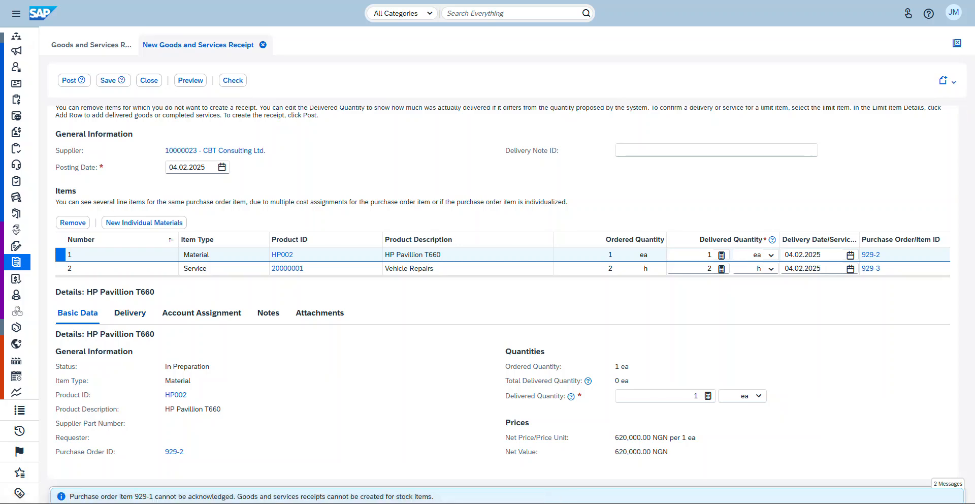
left_click(130, 313)
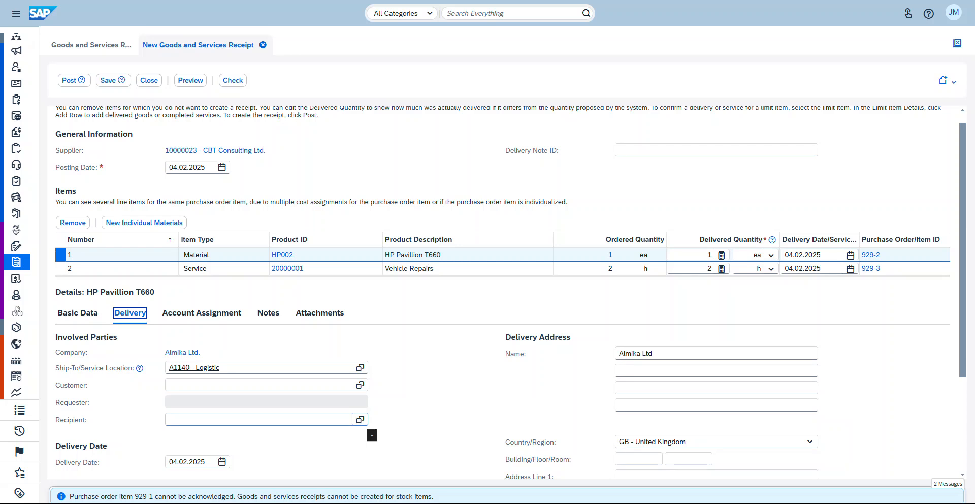
scroll(371, 435, "down", 3)
scroll(510, 292, "up", 1)
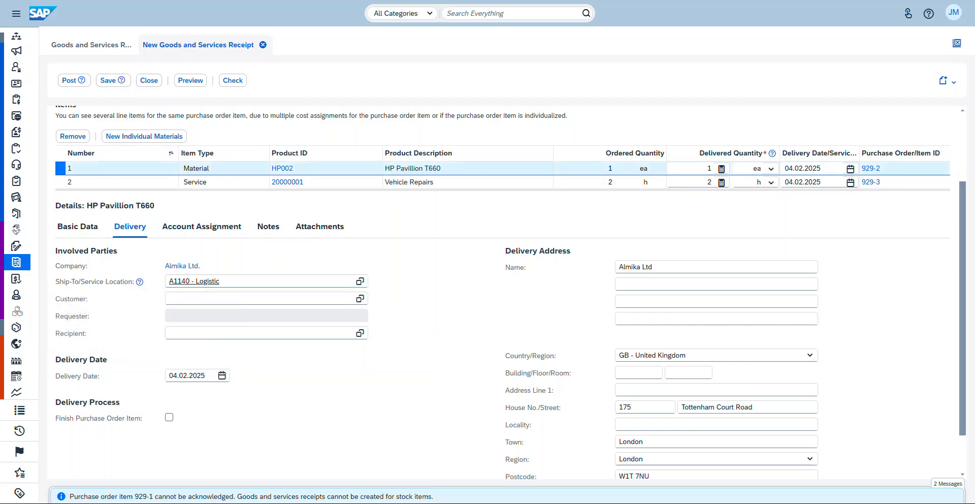
left_click(121, 182)
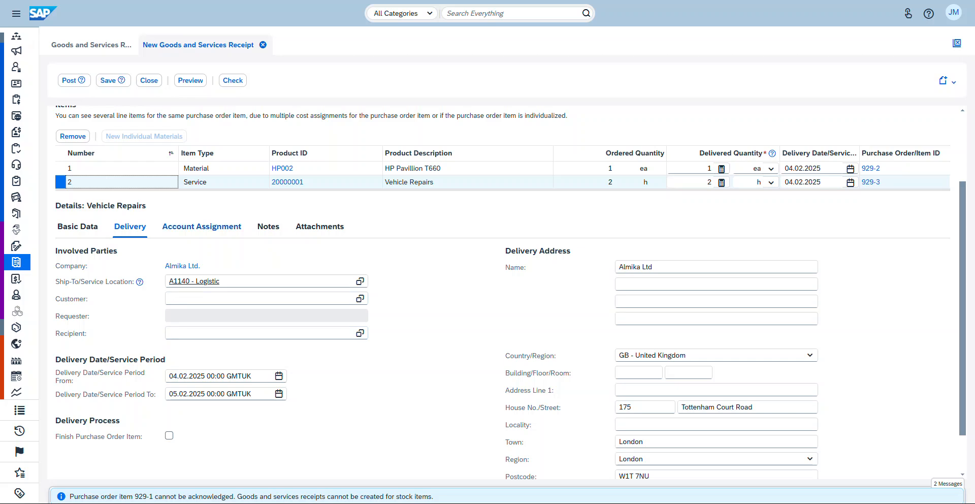
scroll(511, 292, "down", 1)
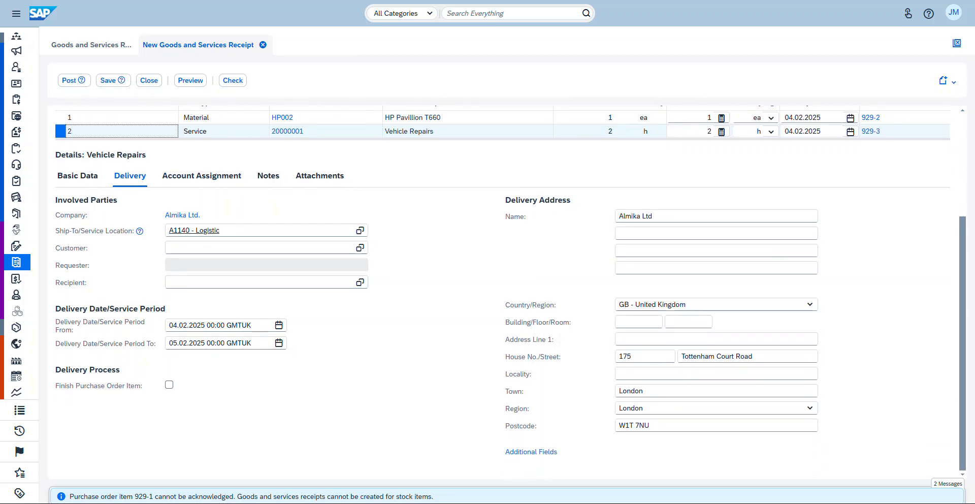
scroll(510, 292, "up", 3)
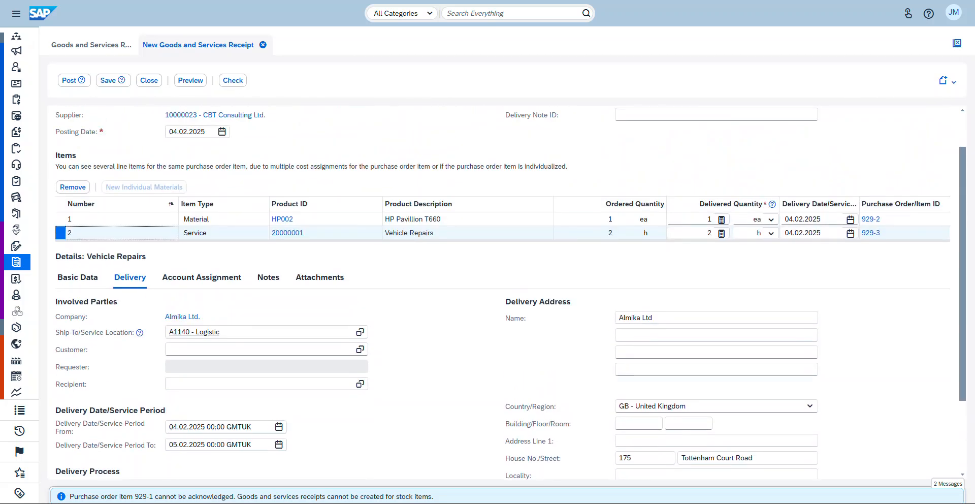
scroll(510, 293, "down", 2)
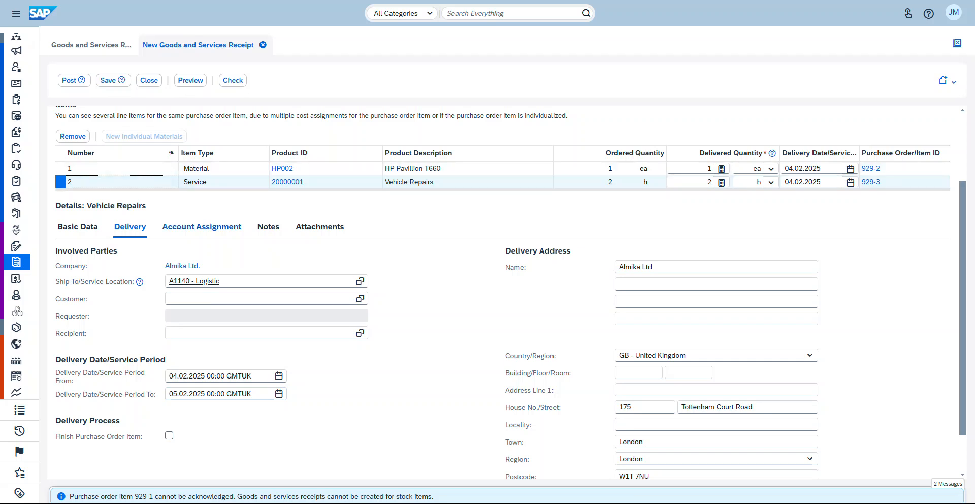
left_click(202, 226)
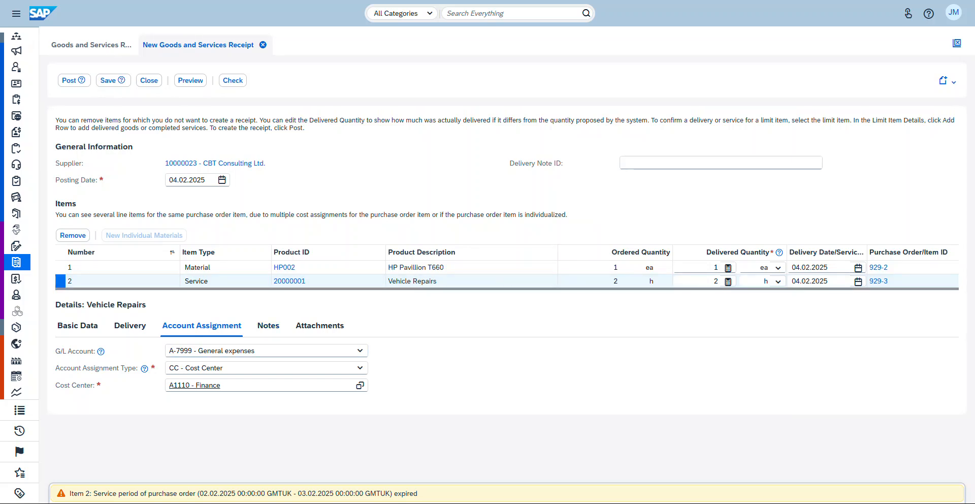
left_click(123, 267)
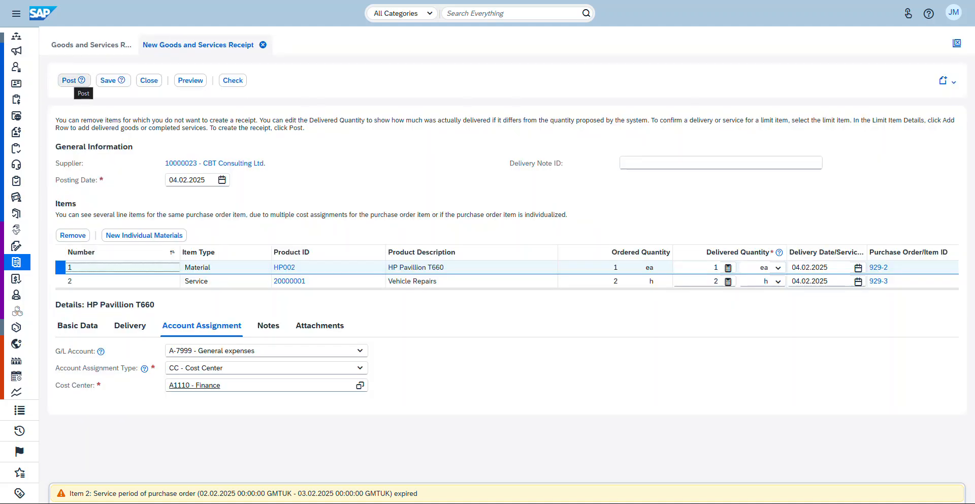
Step: Post the goods and services receipt and refresh the list of purchase orders to be delivered
left_click(72, 80)
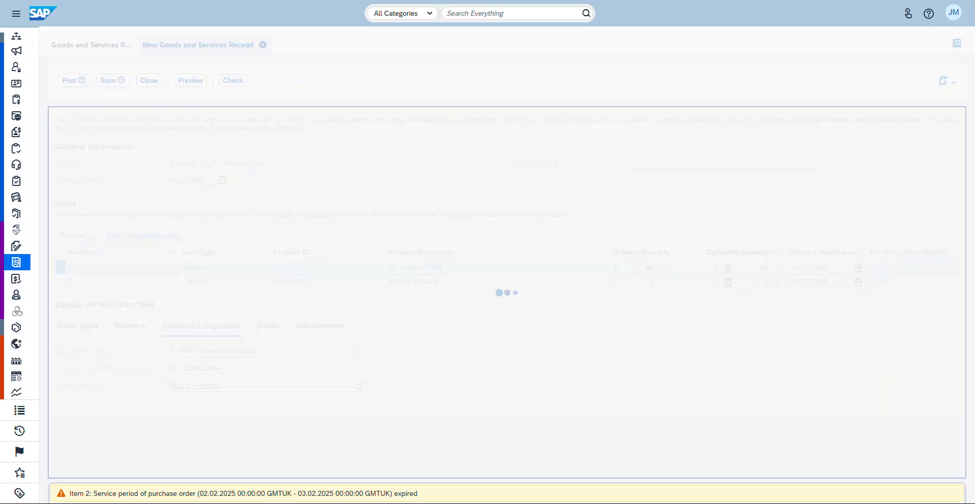
left_click_drag(311, 493, 181, 493)
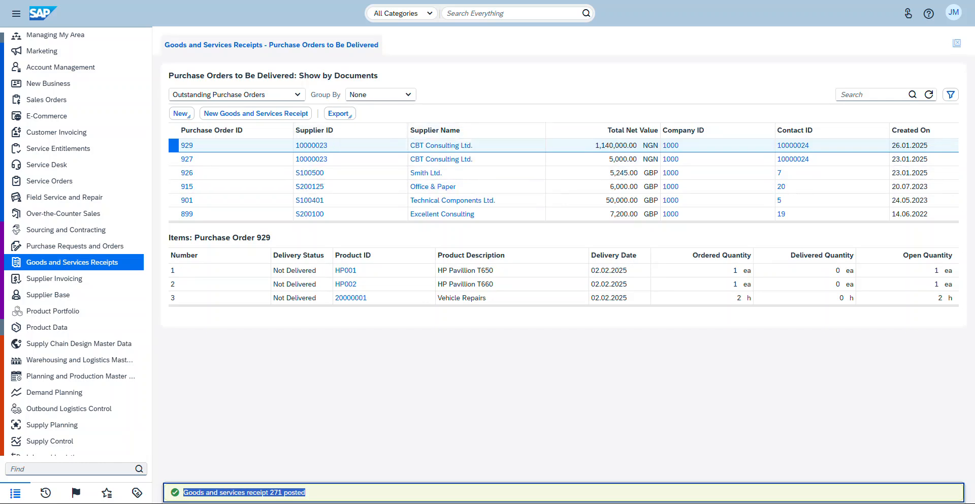
left_click(928, 95)
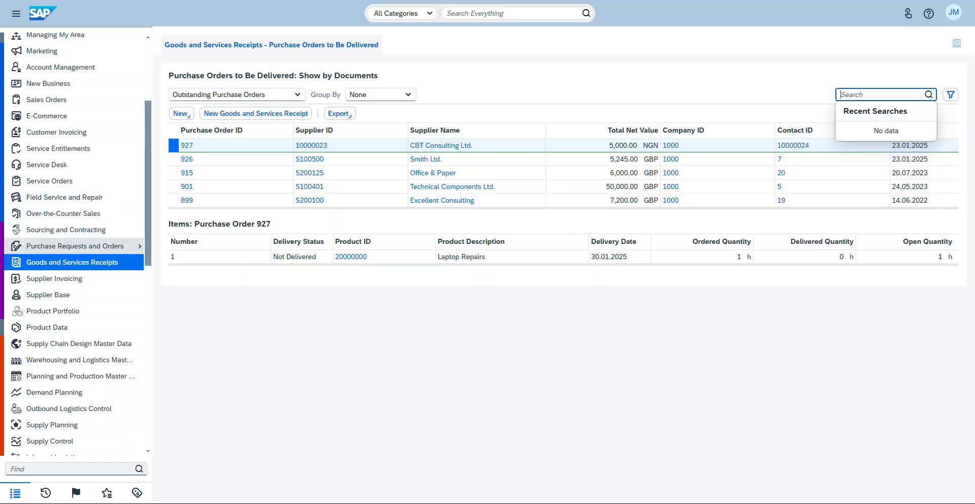
Step: Among all purchase orders, open the partially delivered CBT Consulting Ltd. order of 26.01.2025 and show its full details
left_click(75, 246)
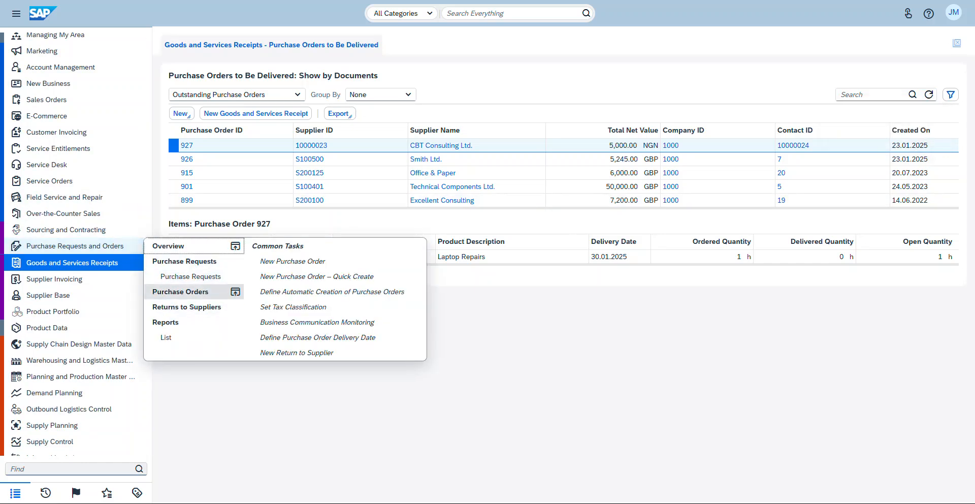
left_click(180, 292)
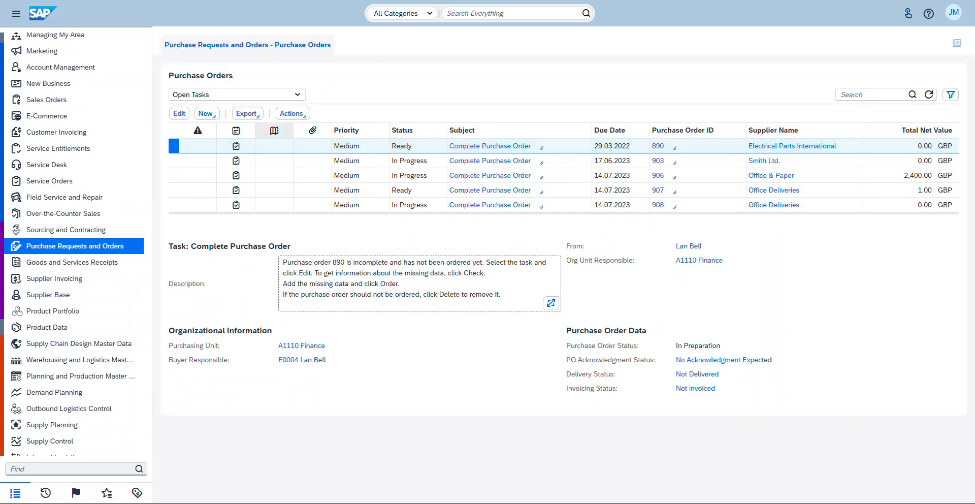
left_click(297, 95)
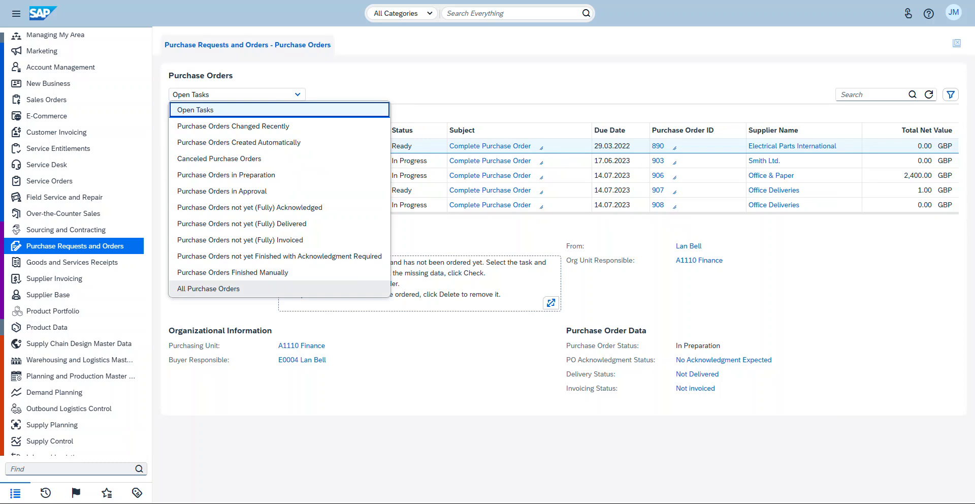
left_click(208, 289)
left_click(564, 156)
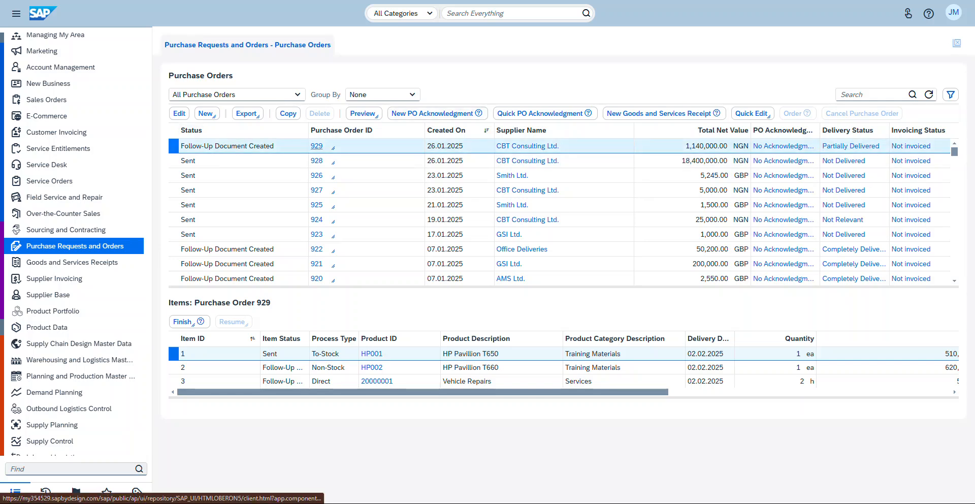
left_click(317, 145)
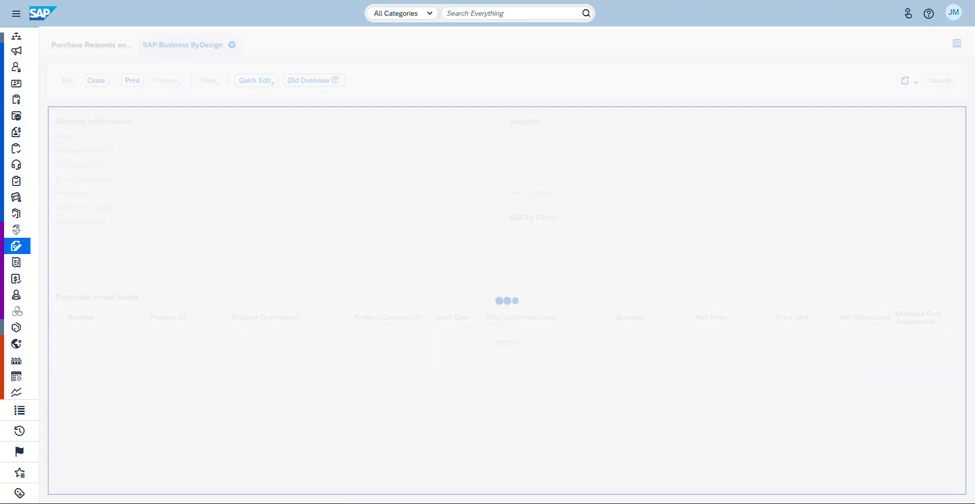
left_click(941, 100)
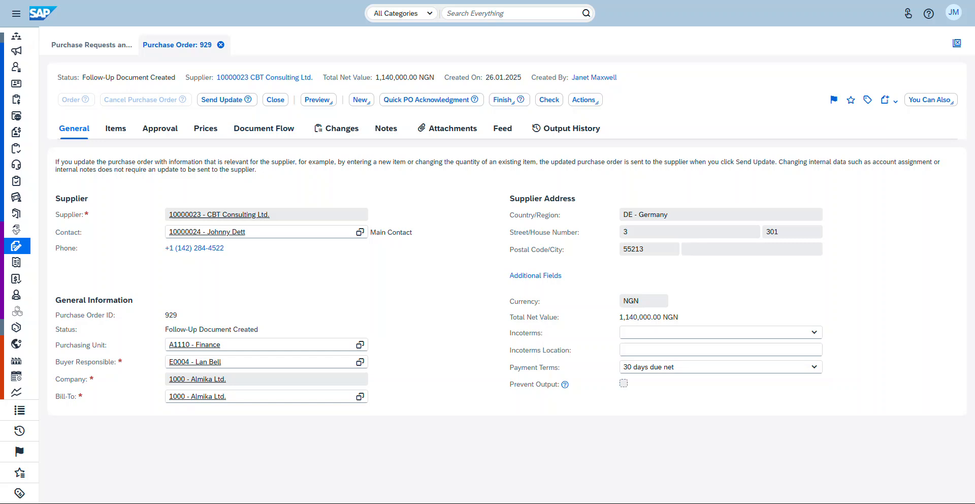
Step: Show the purchase order's document flow in Extended View
left_click(263, 128)
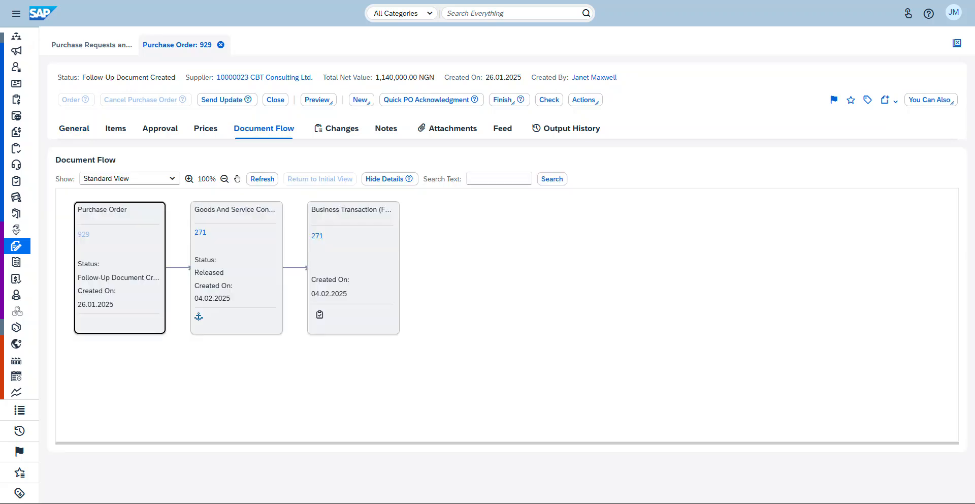
left_click(172, 178)
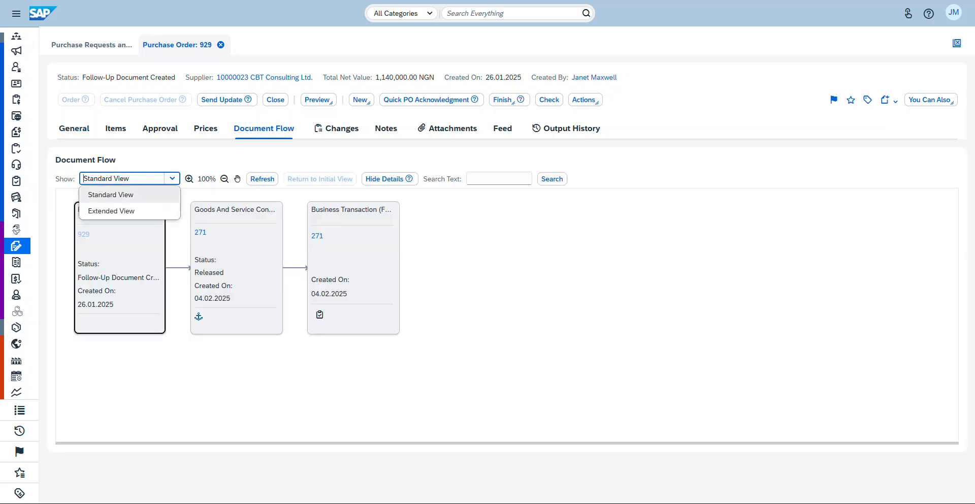
left_click(111, 210)
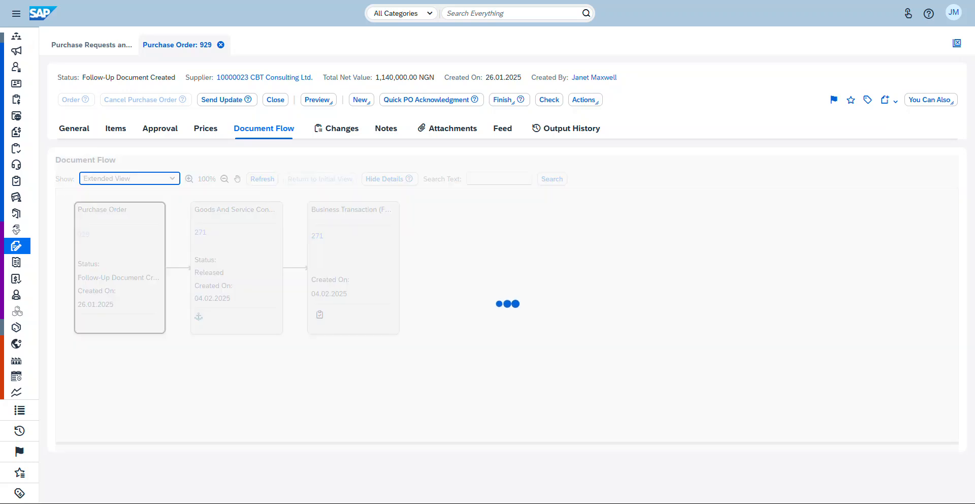